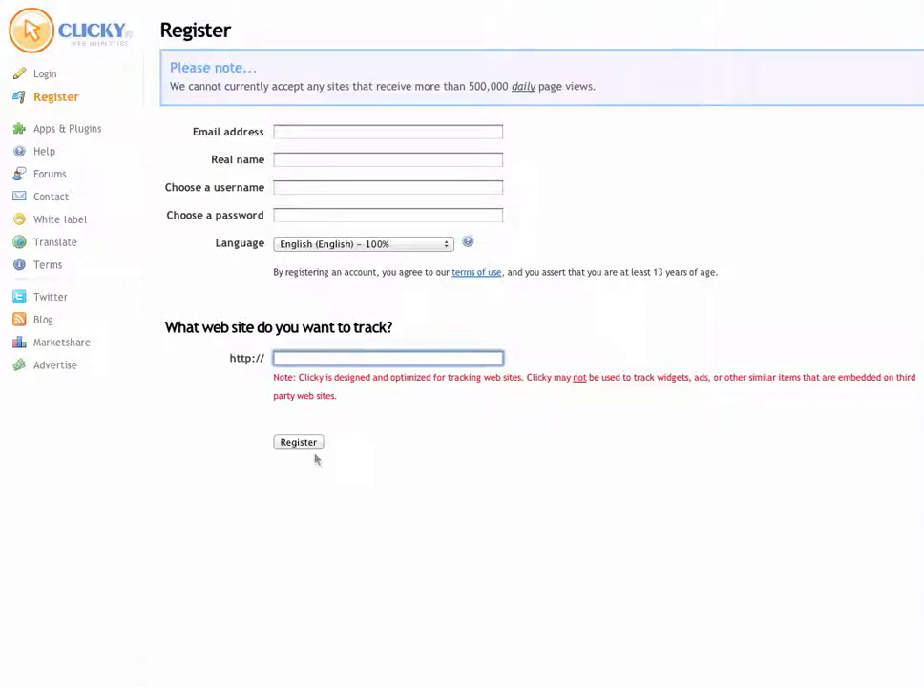
# Step: Log in to the Clicky account with the username and password, and look over the list of tracked web sites
pyautogui.click(44, 74)
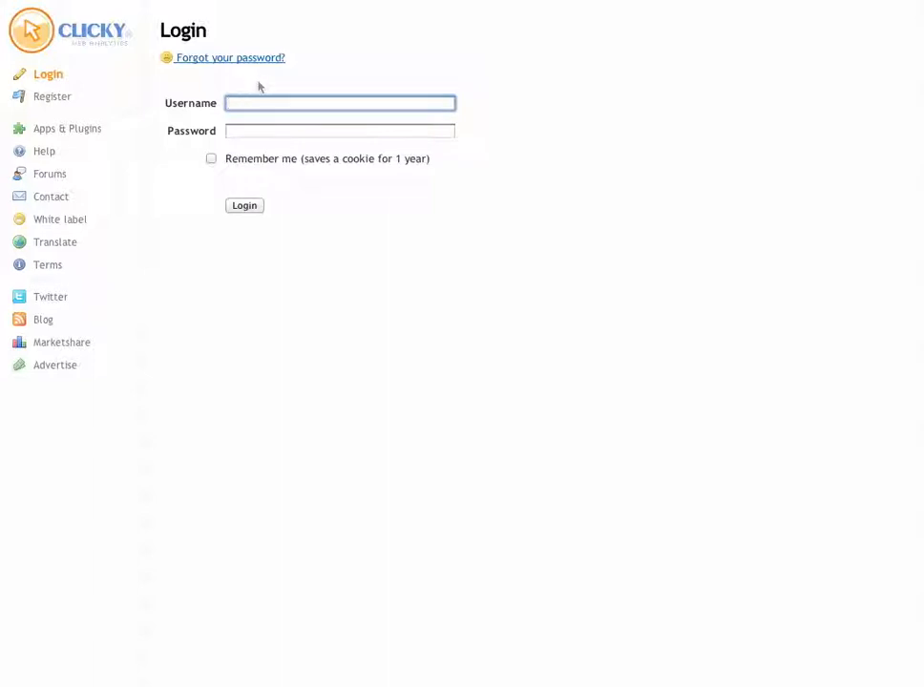
pyautogui.write('webmarek')
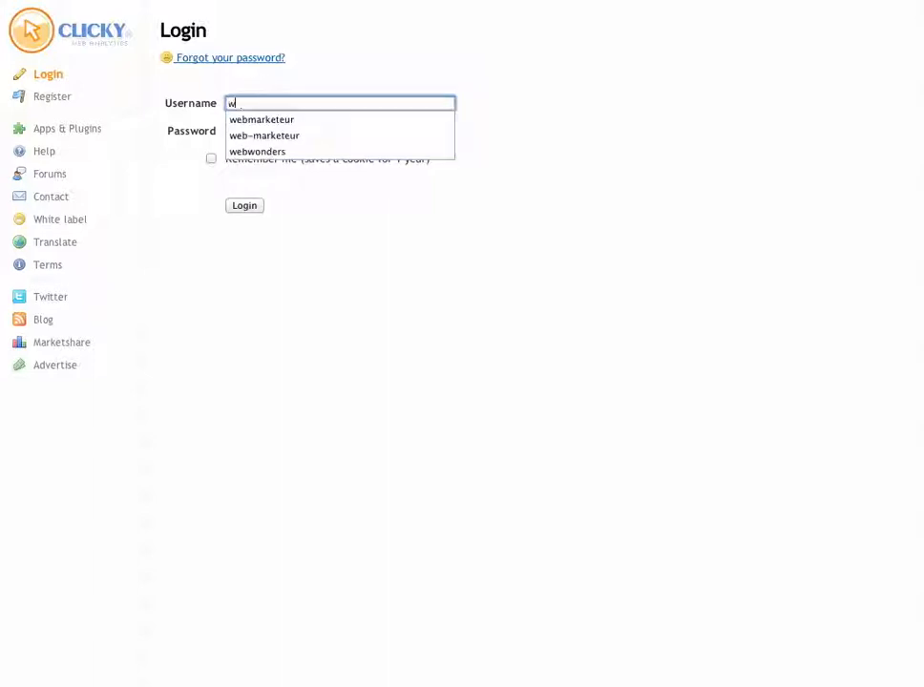
pyautogui.press('BackSpace')
pyautogui.press('BackSpace')
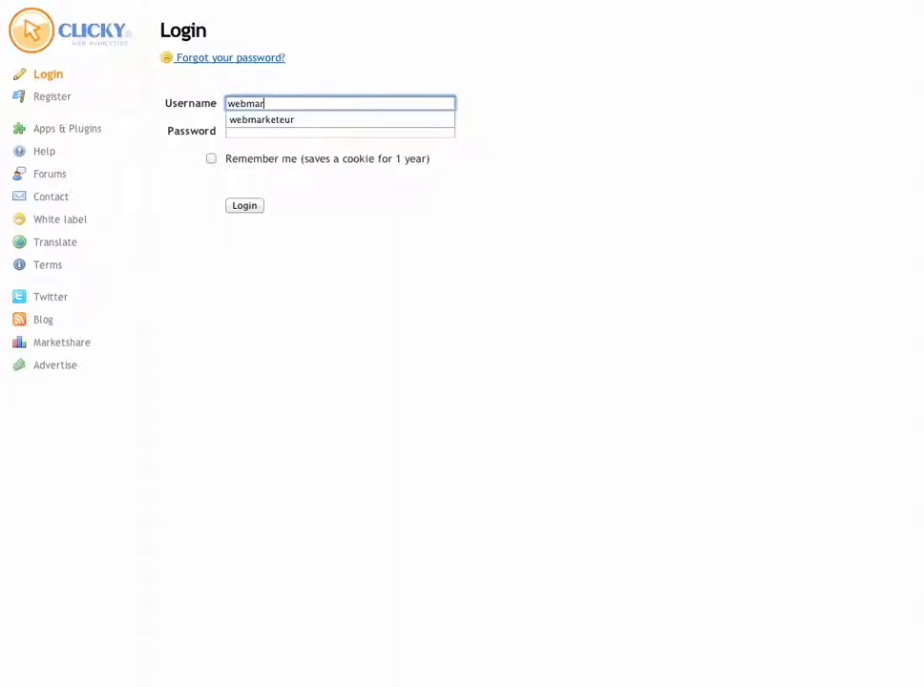
pyautogui.press('Down')
pyautogui.press('Return')
pyautogui.press('Tab')
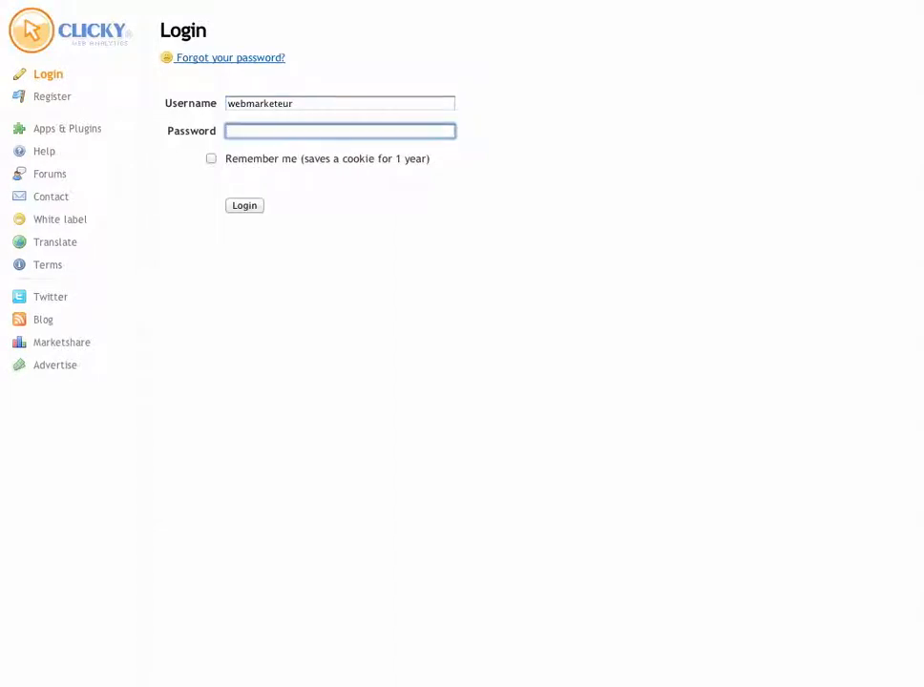
pyautogui.write('••••••••')
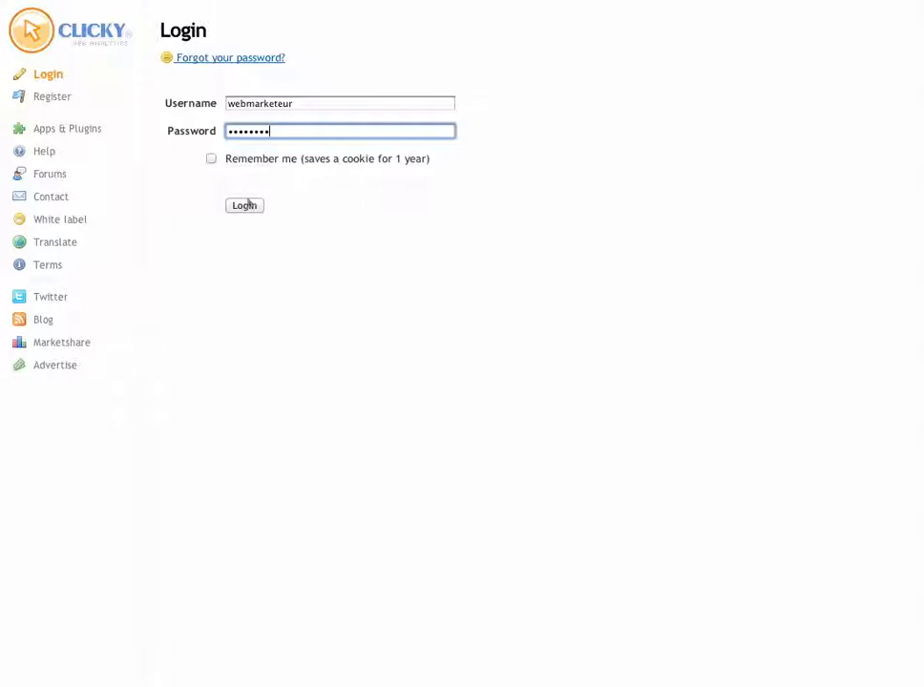
pyautogui.click(246, 205)
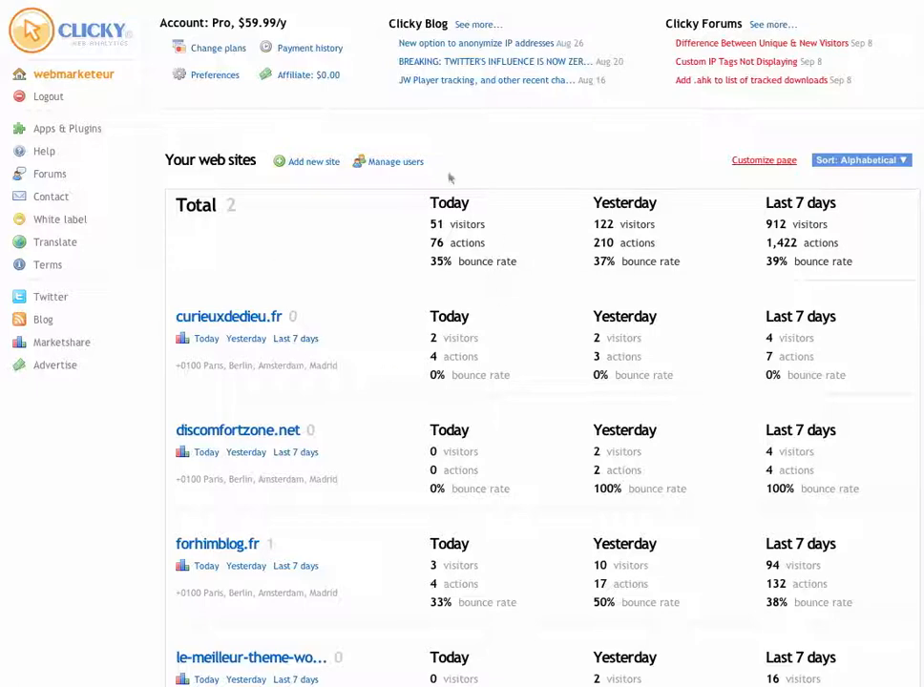
pyautogui.scroll(-8, 471, 239)
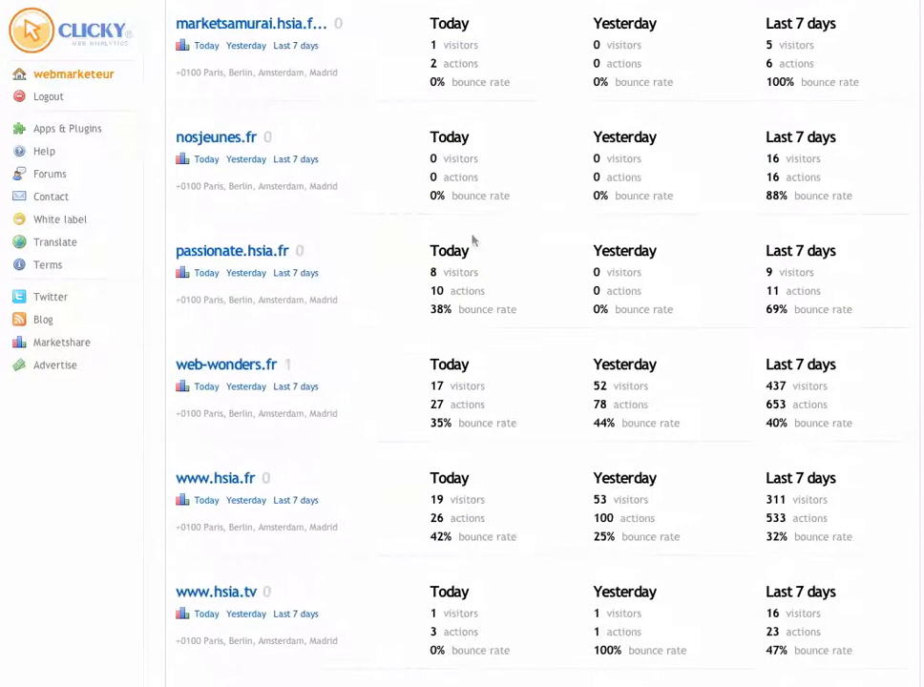
pyautogui.scroll(8, 471, 239)
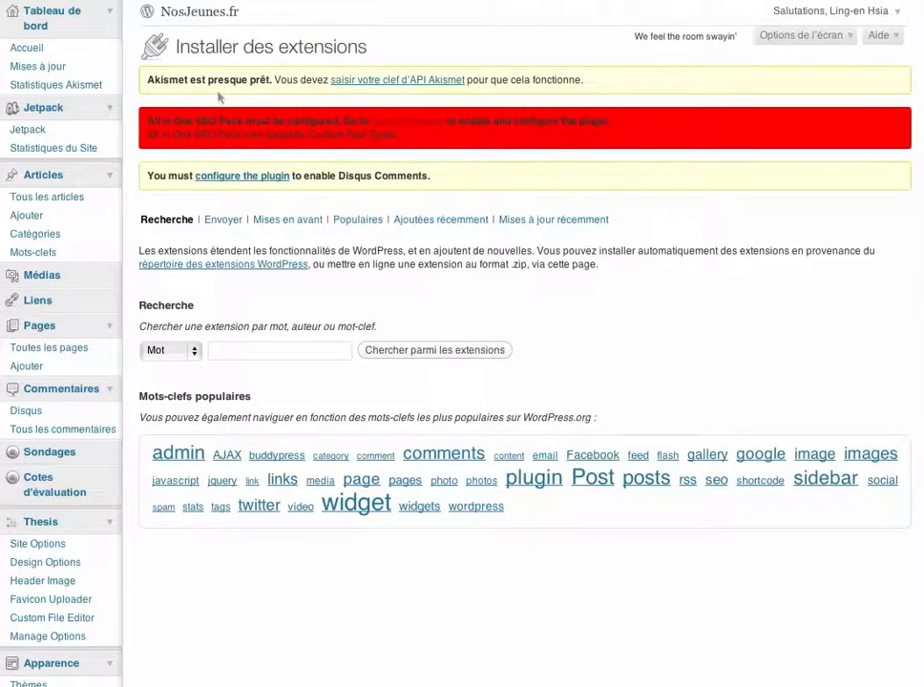
# Step: Switch to the NosJeunes.fr WordPress admin and search the installable extensions for "clicky"
pyautogui.scroll(-5, 167, 235)
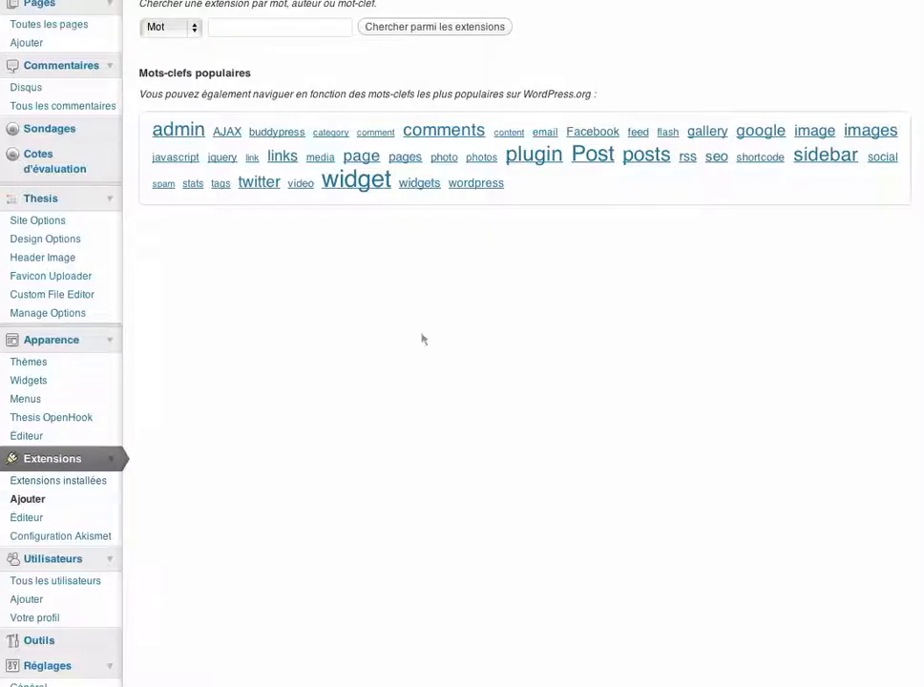
pyautogui.scroll(4, 423, 339)
pyautogui.click(319, 262)
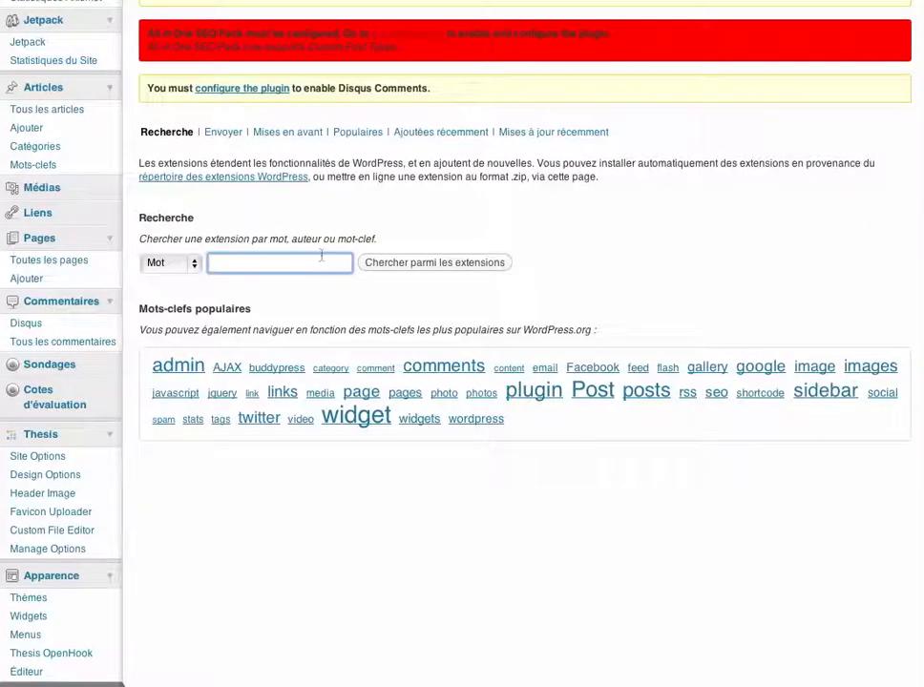
pyautogui.write('clicky')
pyautogui.press('Return')
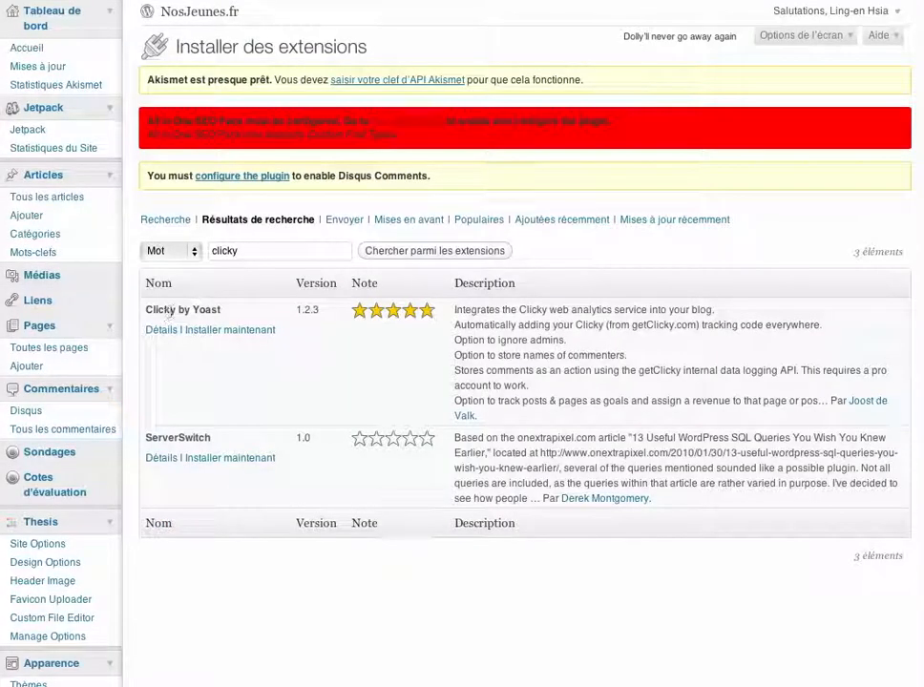
# Step: Install and activate the Clicky by Yoast plugin, and empty the page cache
pyautogui.click(225, 330)
pyautogui.click(693, 187)
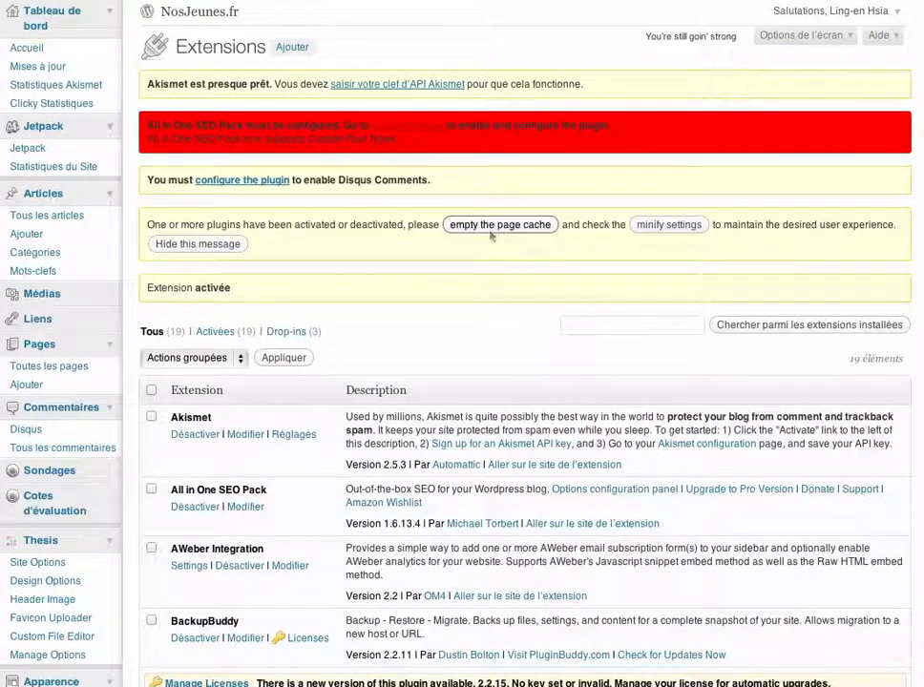
pyautogui.click(501, 227)
# Step: Open the settings of the Clicky for WordPress plugin and place the cursor in the Site ID field
pyautogui.scroll(-5, 420, 254)
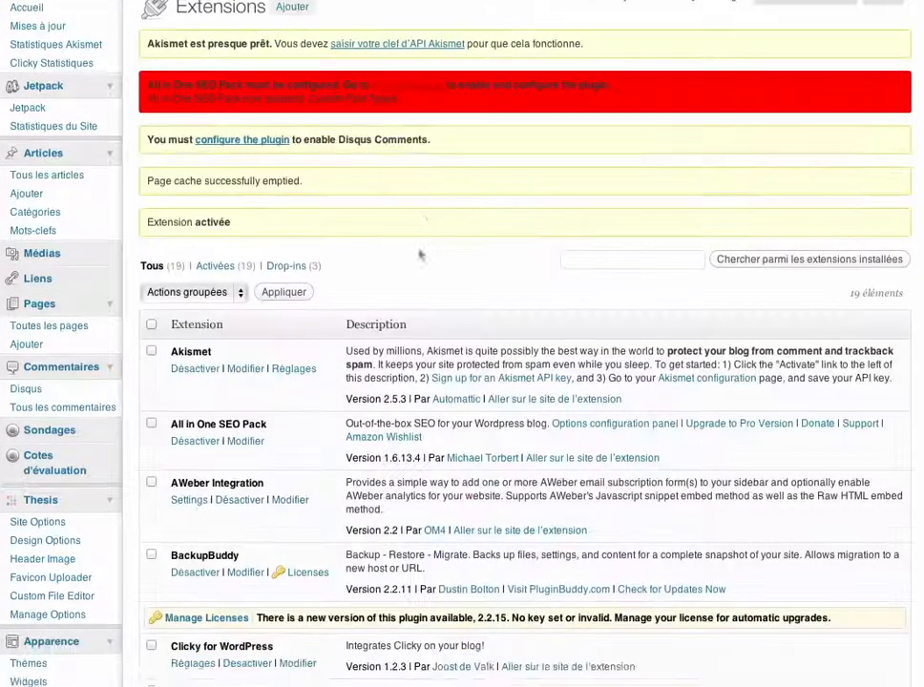
pyautogui.scroll(-5, 311, 226)
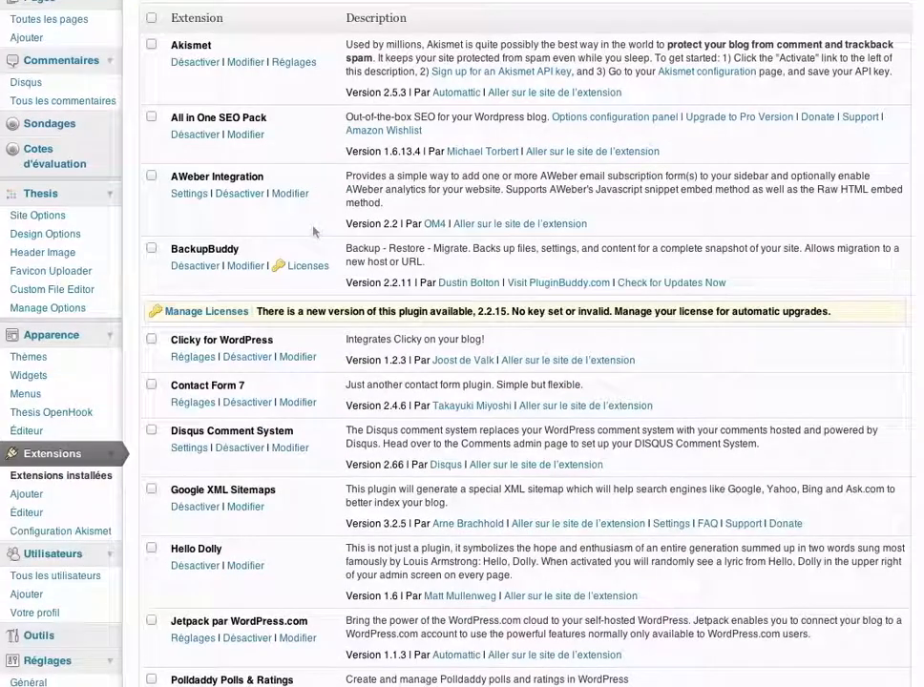
pyautogui.click(194, 357)
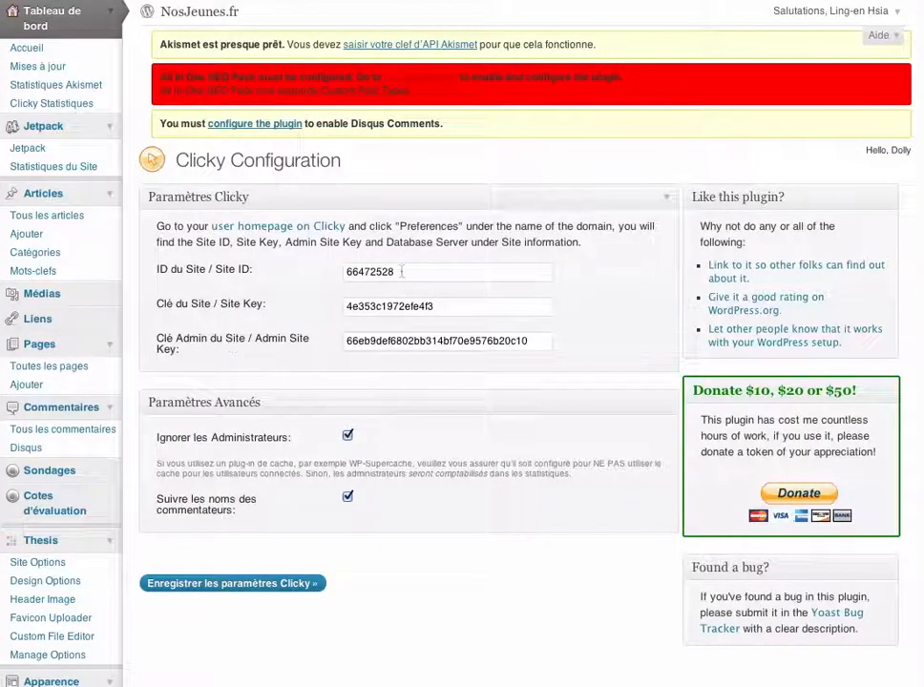
pyautogui.click(401, 271)
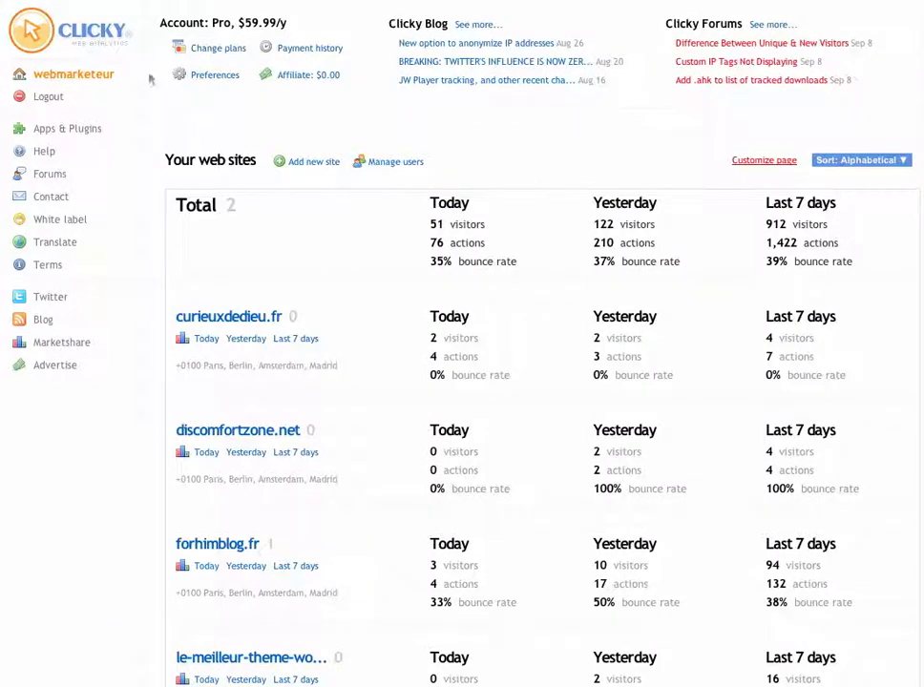
# Step: Switch to the Clicky account and open the site preferences of curieuxdedieu.fr
pyautogui.click(213, 76)
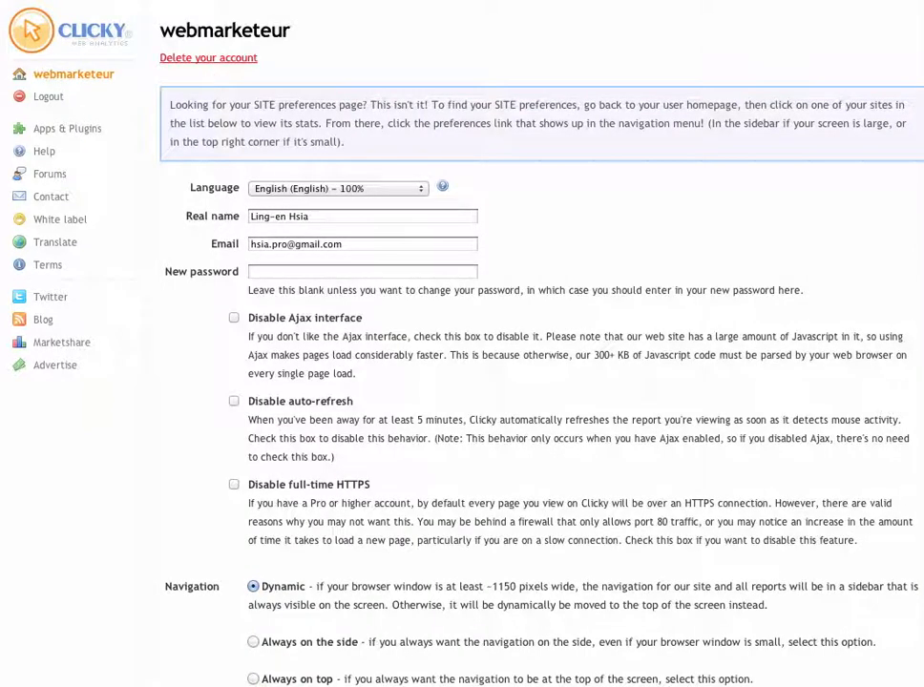
pyautogui.press('super+Left')
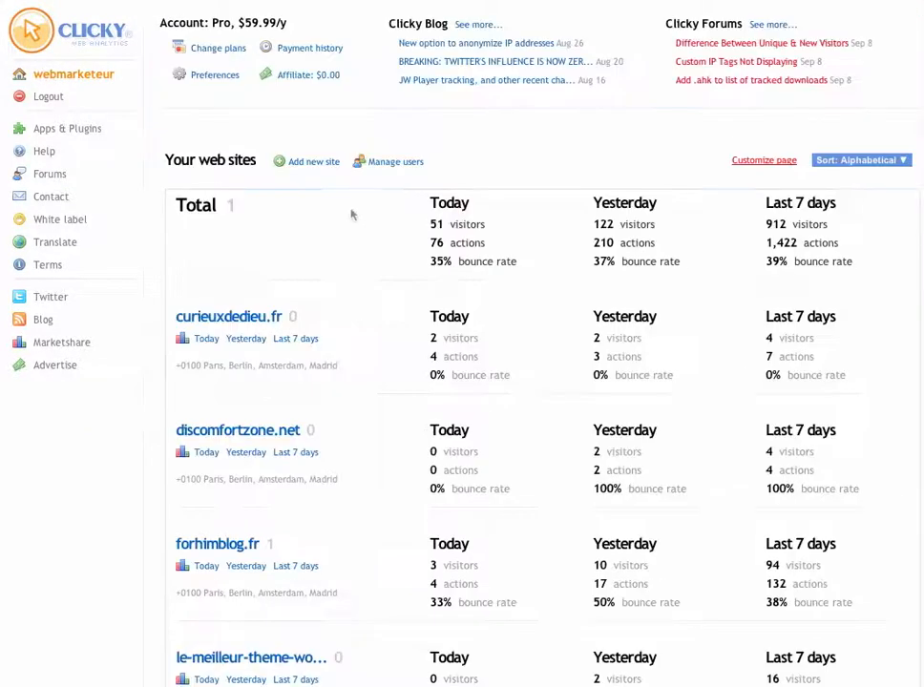
pyautogui.scroll(-2, 270, 311)
pyautogui.scroll(-1, 340, 318)
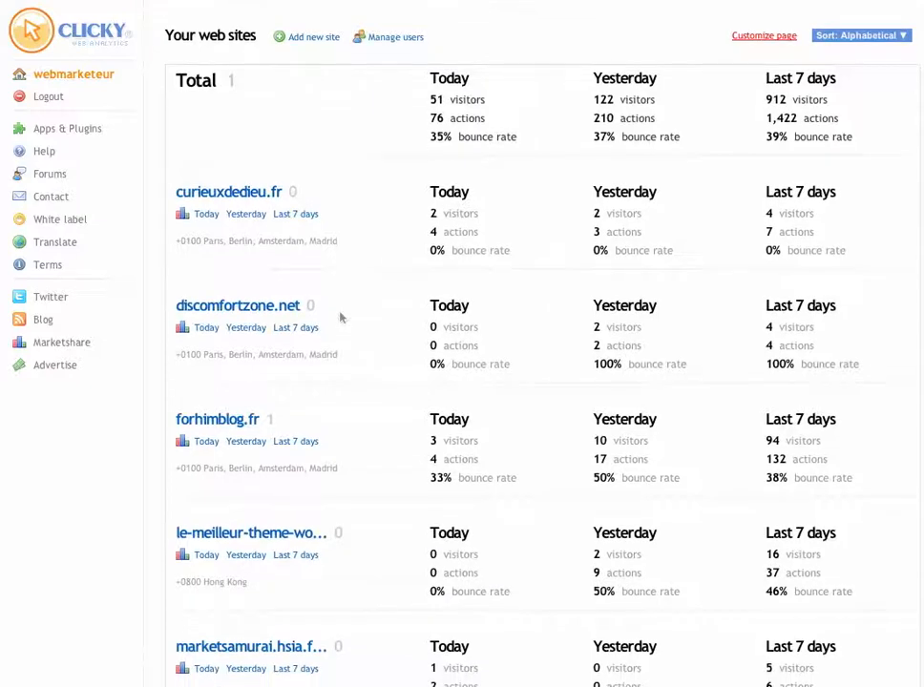
pyautogui.click(231, 195)
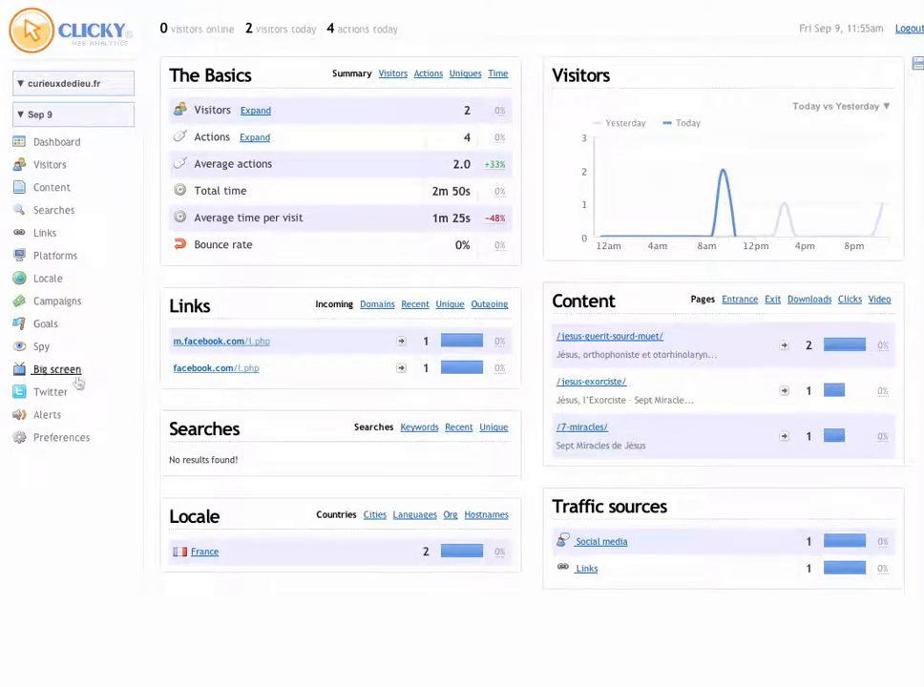
pyautogui.click(61, 438)
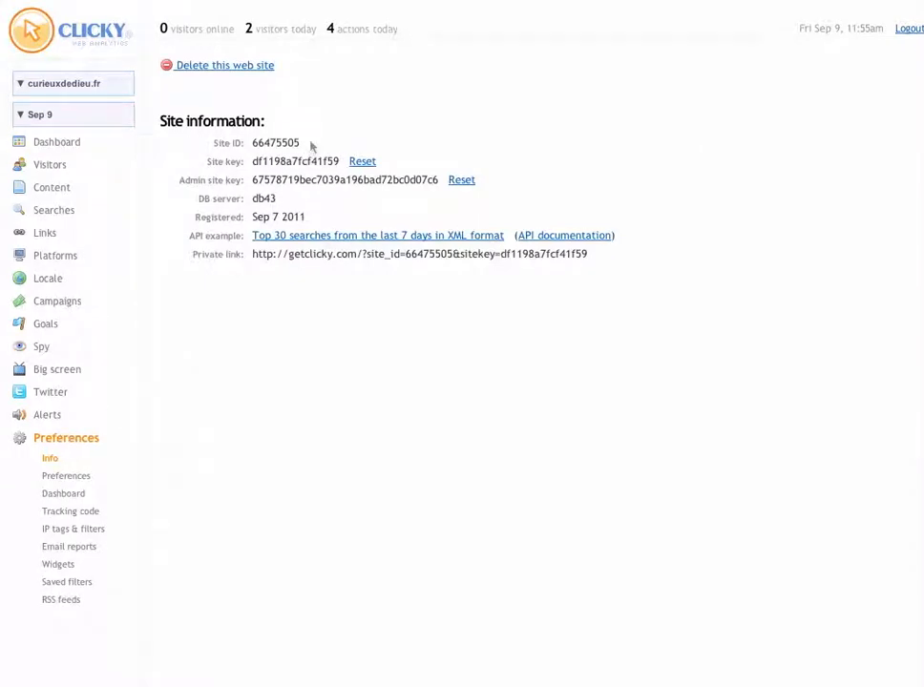
# Step: Highlight the site ID, site key and admin site key in the site information
pyautogui.moveTo(311, 145); pyautogui.dragTo(254, 142)
pyautogui.click(283, 142)
pyautogui.moveTo(305, 147); pyautogui.dragTo(245, 145)
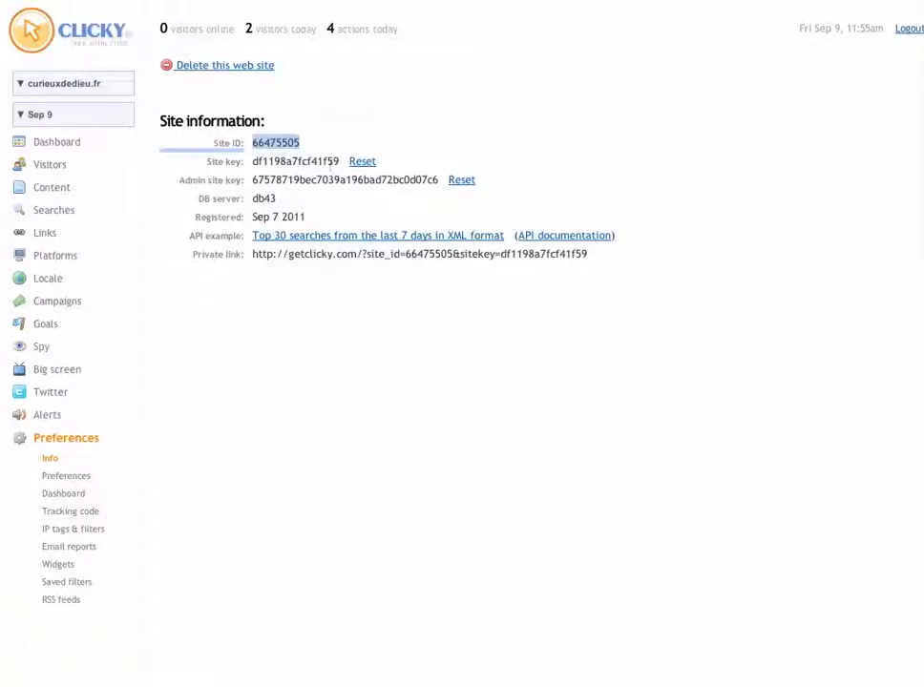
pyautogui.moveTo(343, 161); pyautogui.dragTo(278, 162)
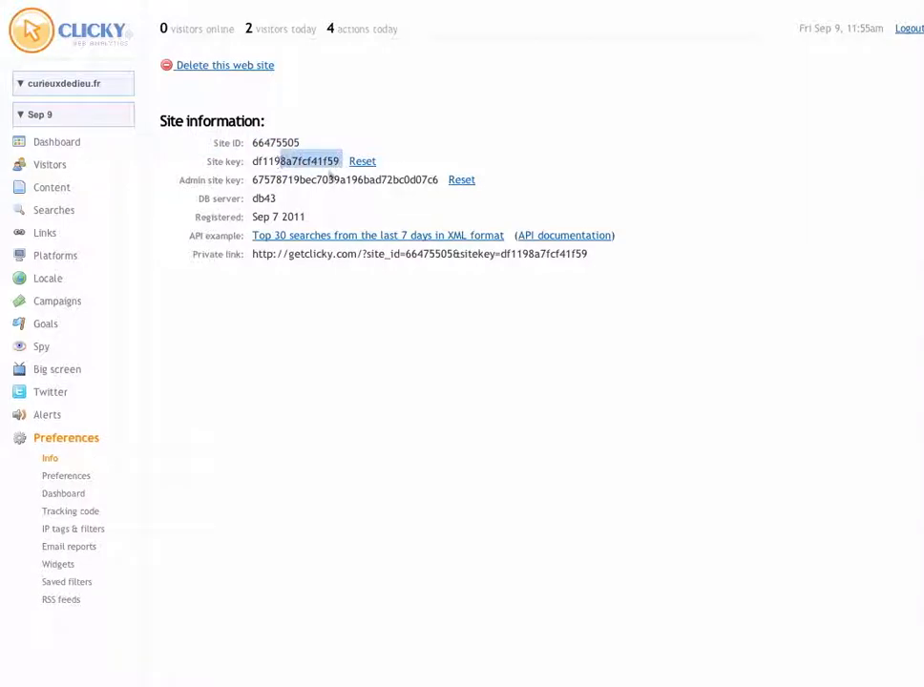
pyautogui.moveTo(363, 181); pyautogui.dragTo(263, 181)
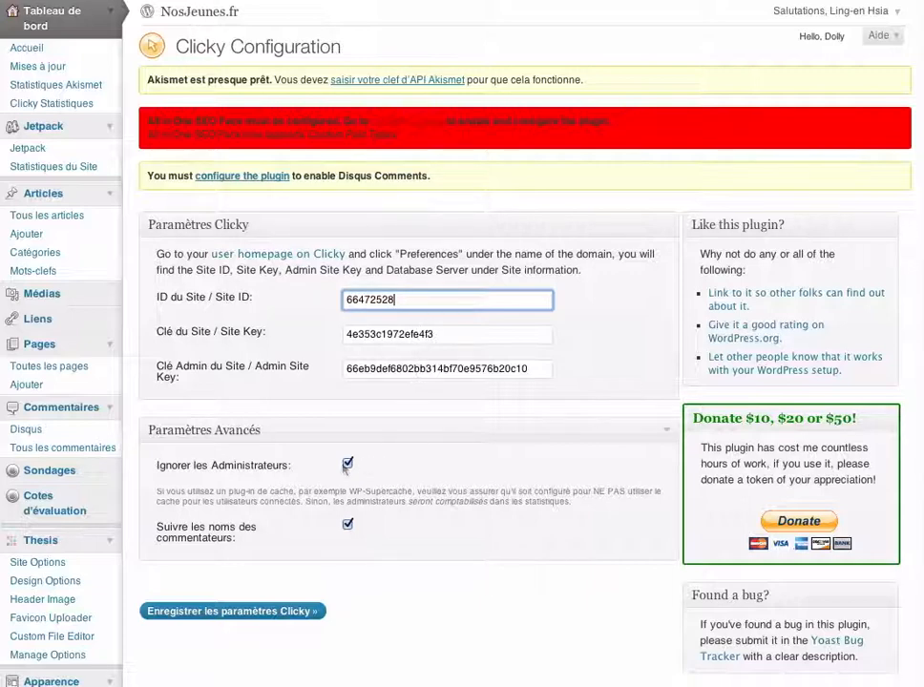
# Step: Switch to the WordPress Clicky configuration, turn ignoring administrators off and on again, and save the settings
pyautogui.click(348, 464)
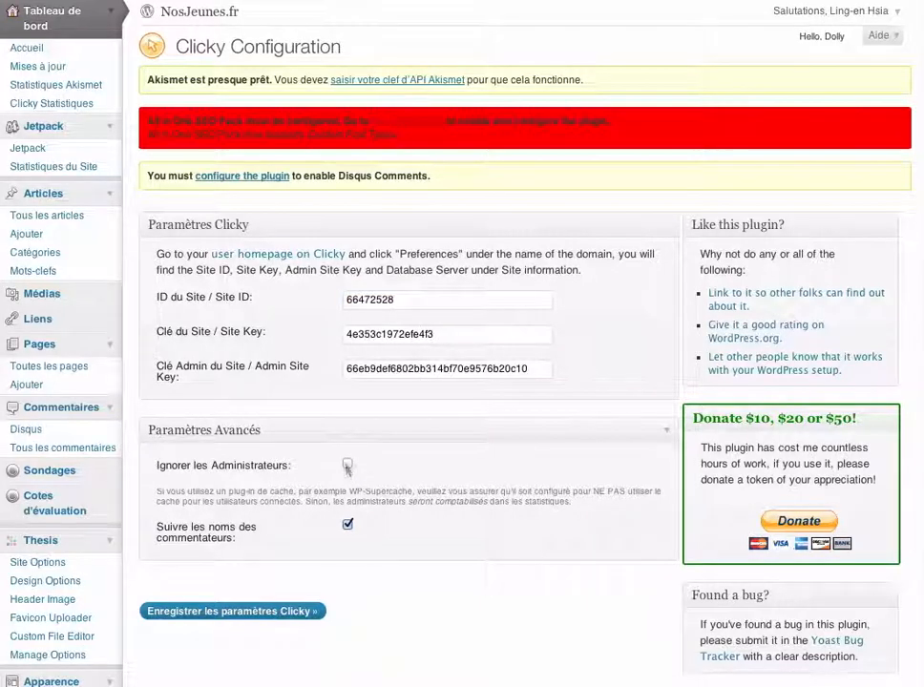
pyautogui.click(348, 464)
pyautogui.click(293, 613)
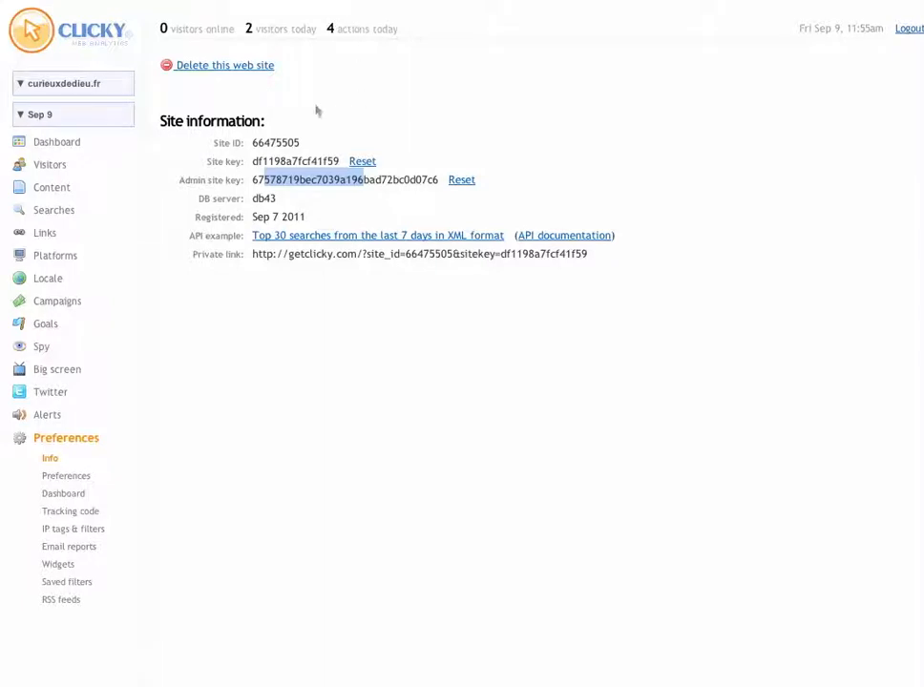
# Step: View the curieuxdedieu.fr dashboard in Clicky, and the Clicky statistics page in the NosJeunes.fr WordPress admin
pyautogui.click(67, 142)
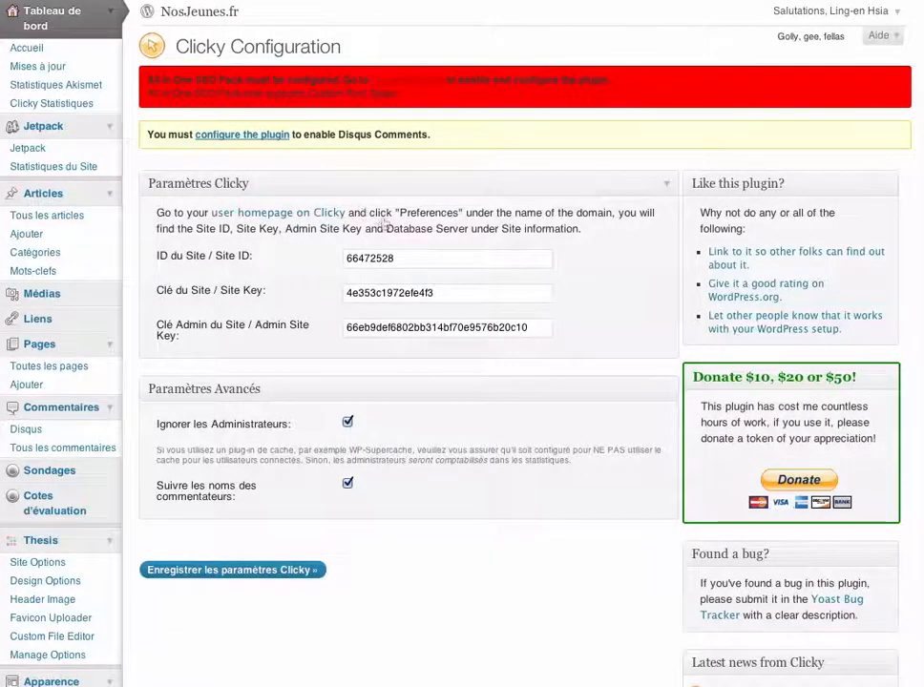
pyautogui.click(52, 104)
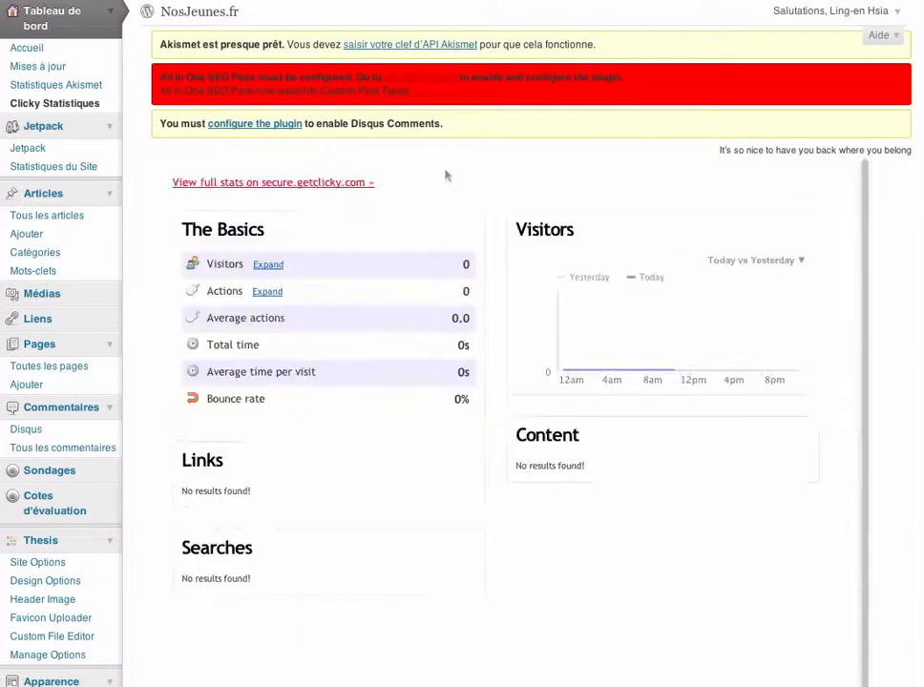
pyautogui.scroll(-2, 542, 324)
pyautogui.scroll(2, 397, 296)
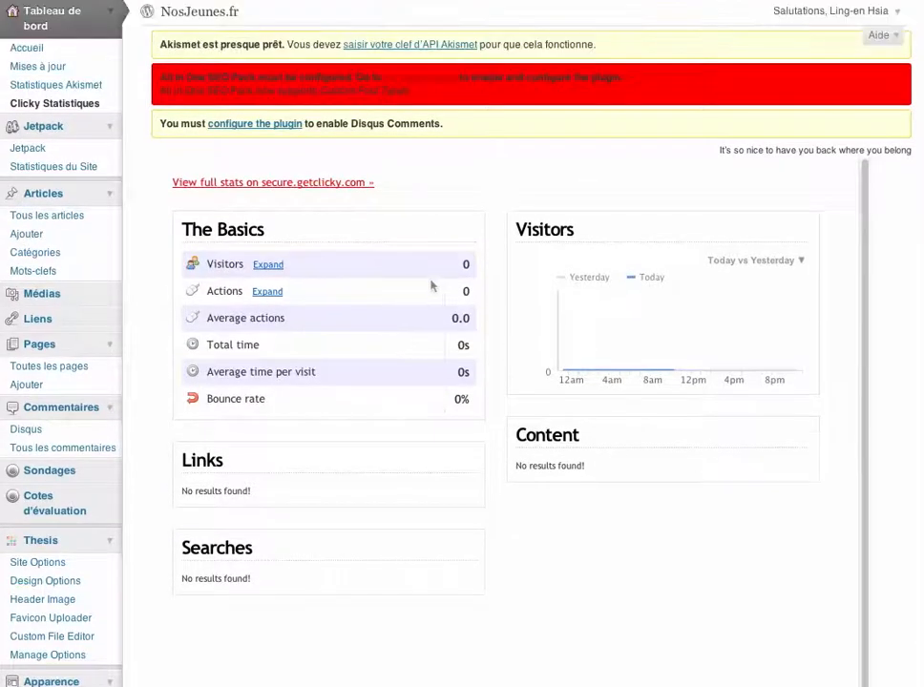
# Step: Open the full stats on secure.getclicky.com in a new tab and view the nosjeunes.fr dashboard
pyautogui.rightClick(340, 189)
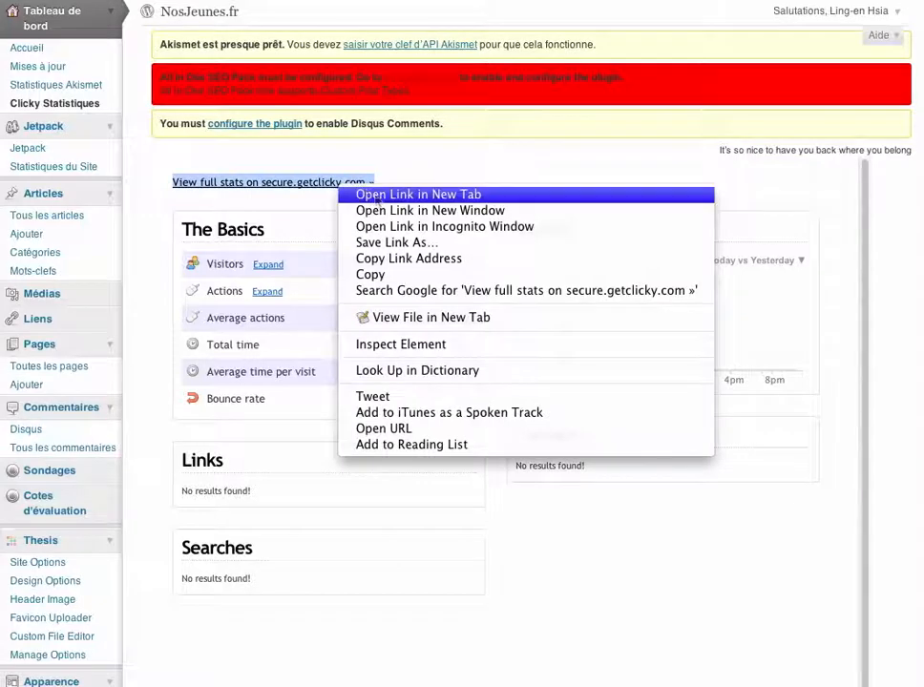
pyautogui.click(377, 196)
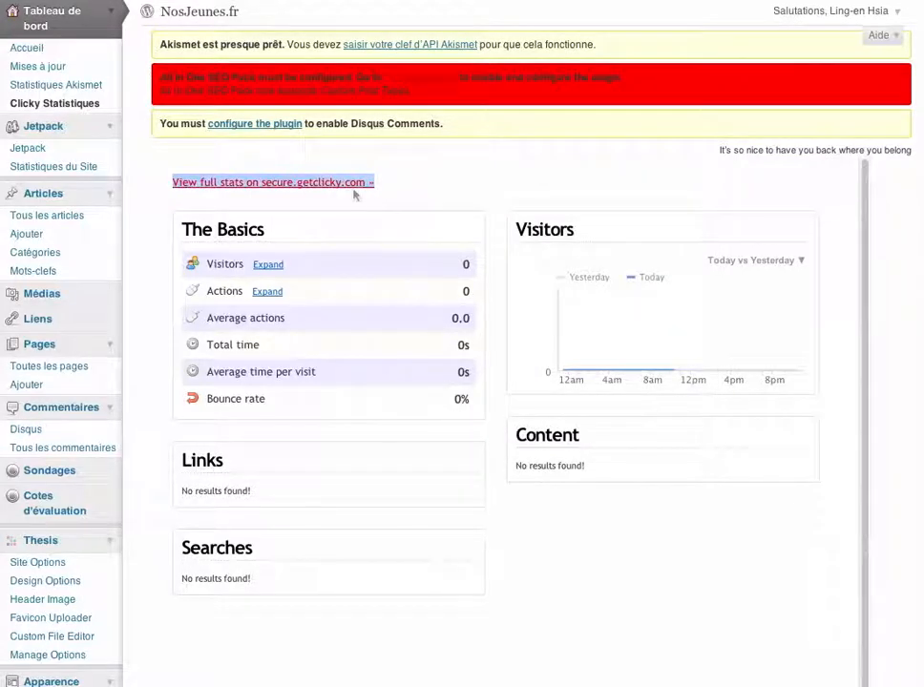
pyautogui.hotkey('ctrl', 'Tab')
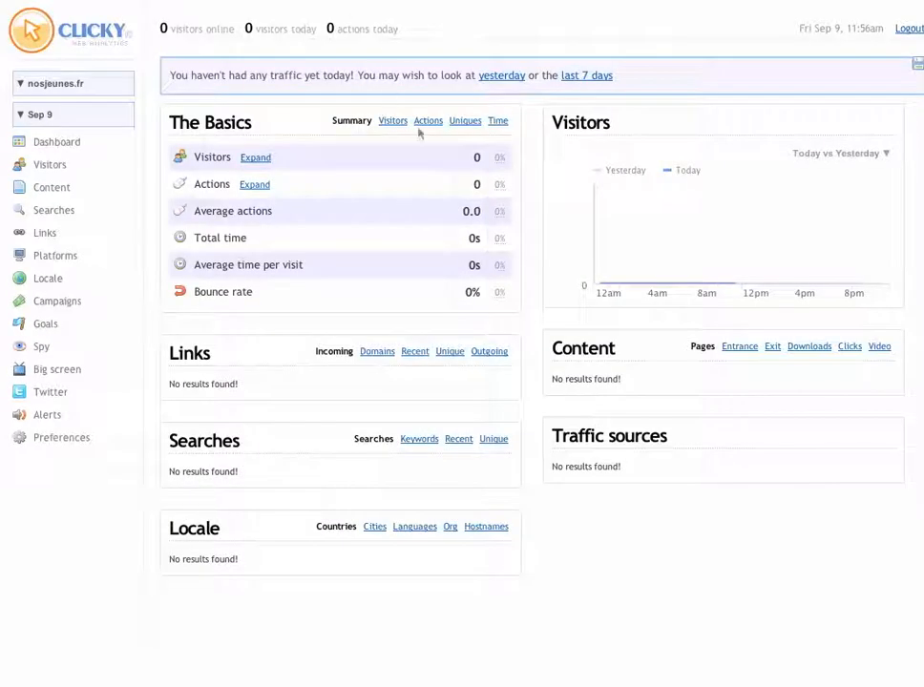
pyautogui.scroll(-1, 525, 170)
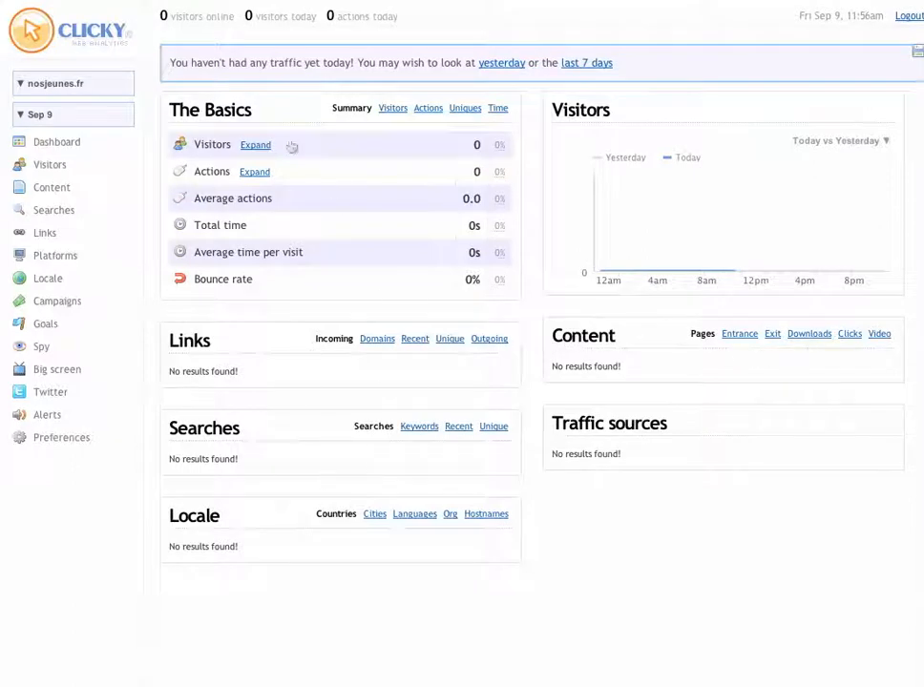